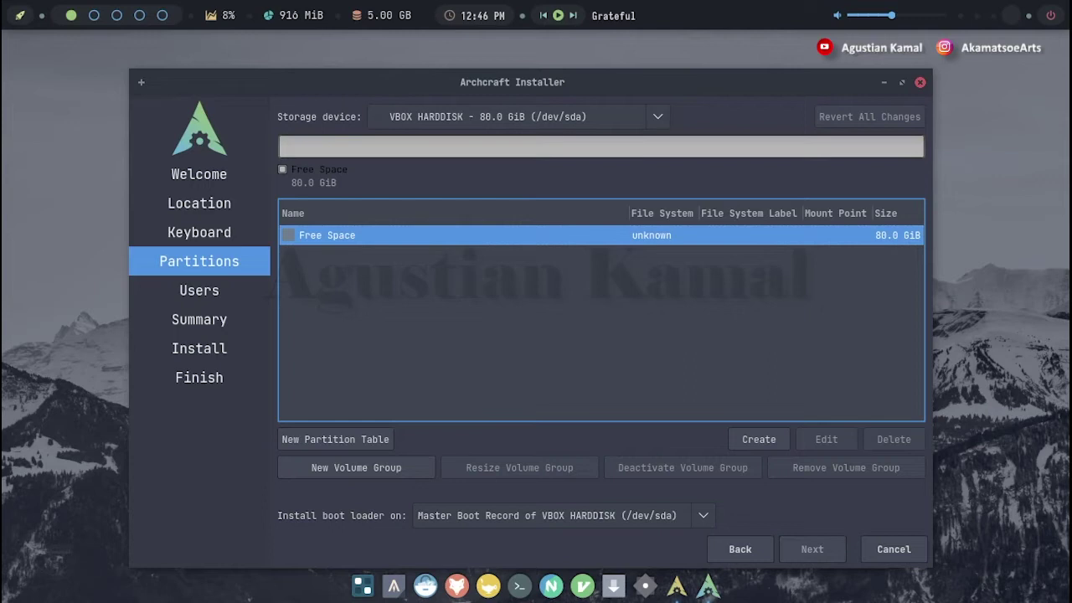
Create an 8 MiB unformatted partition with the bios-grub flag in the free space of VBOX HARDDISK (/dev/sda)
{"action": "left_click", "coordinate": [589, 122]}
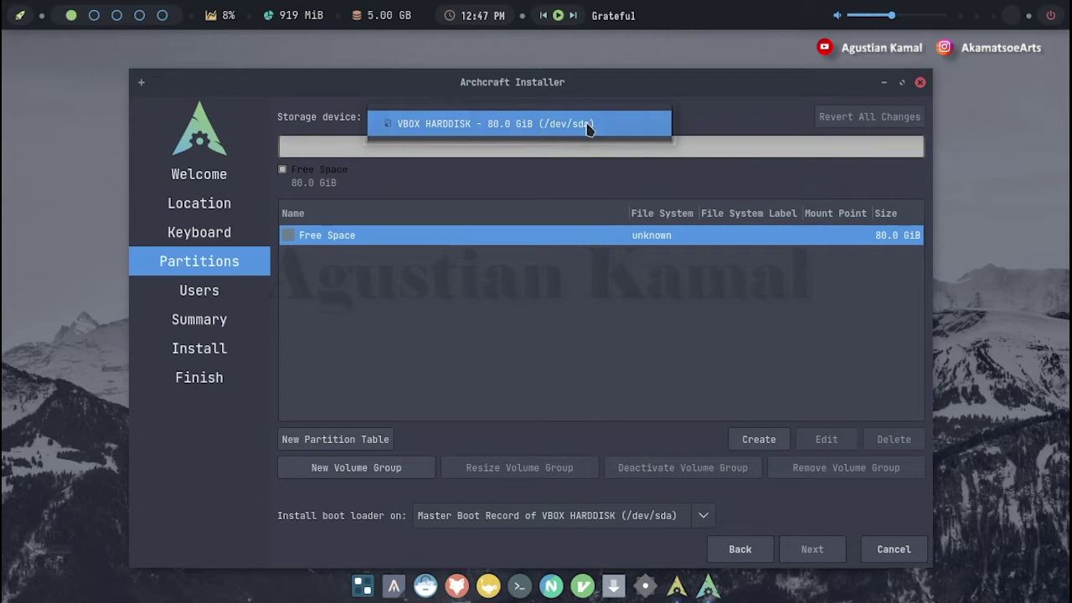
{"action": "left_click", "coordinate": [588, 125]}
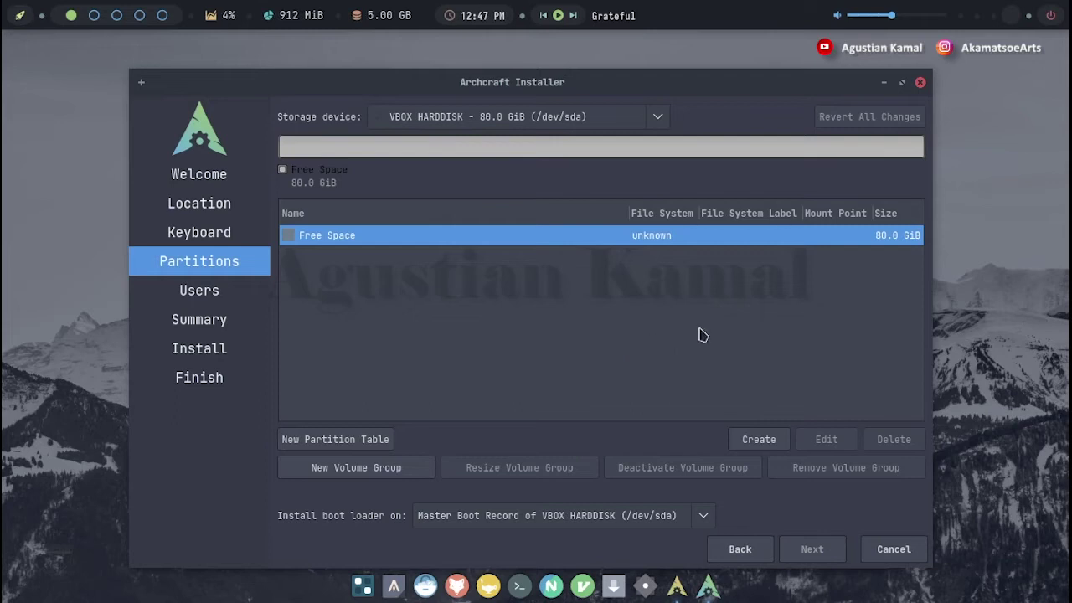
{"action": "left_click", "coordinate": [759, 439]}
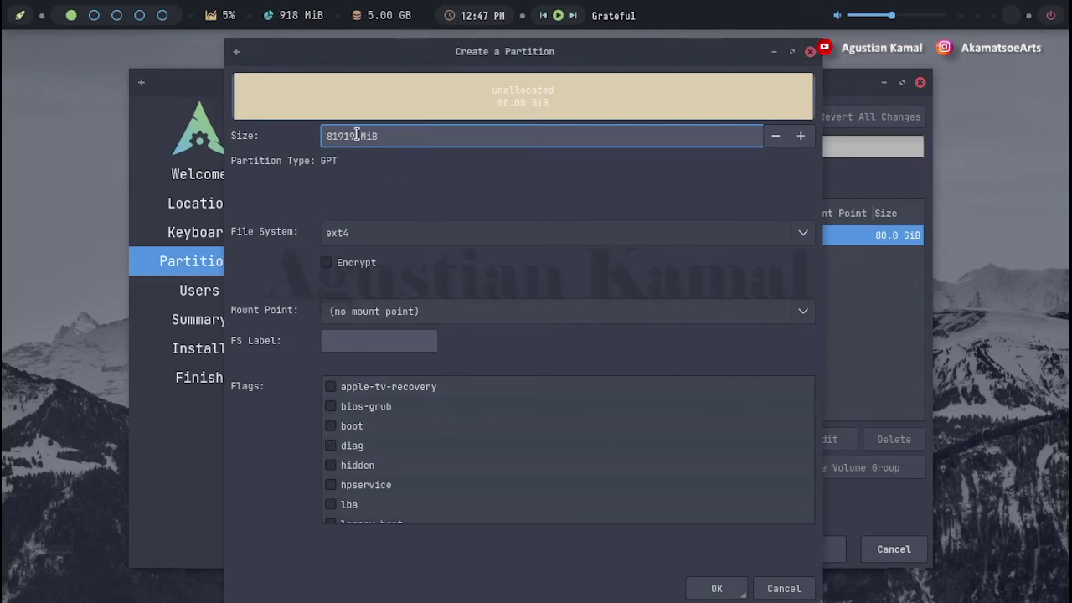
{"action": "left_click_drag", "start_coordinate": [356, 135], "coordinate": [311, 136]}
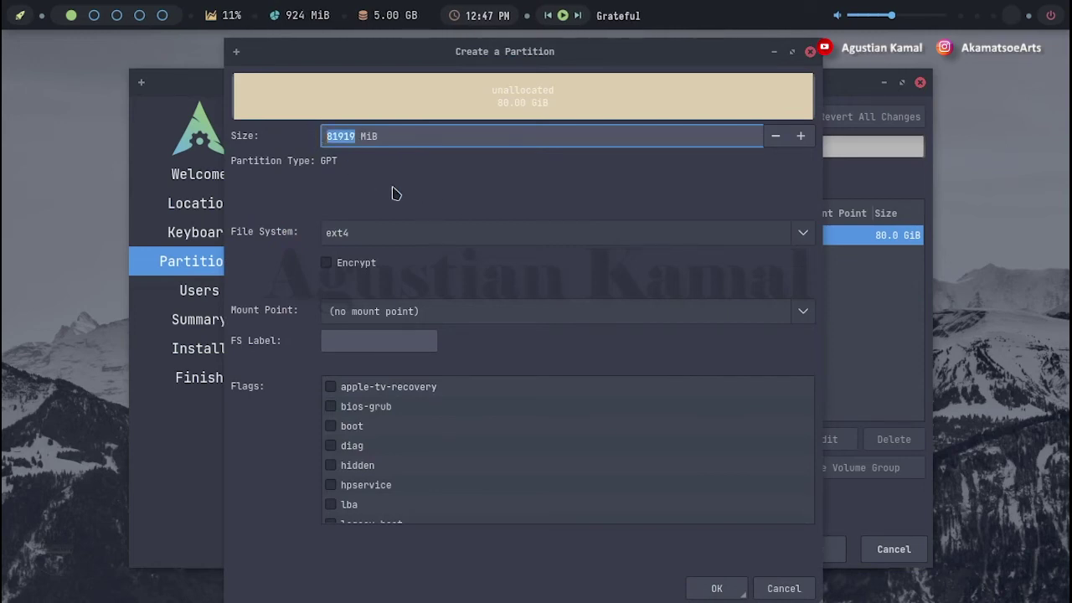
{"action": "type", "text": "8"}
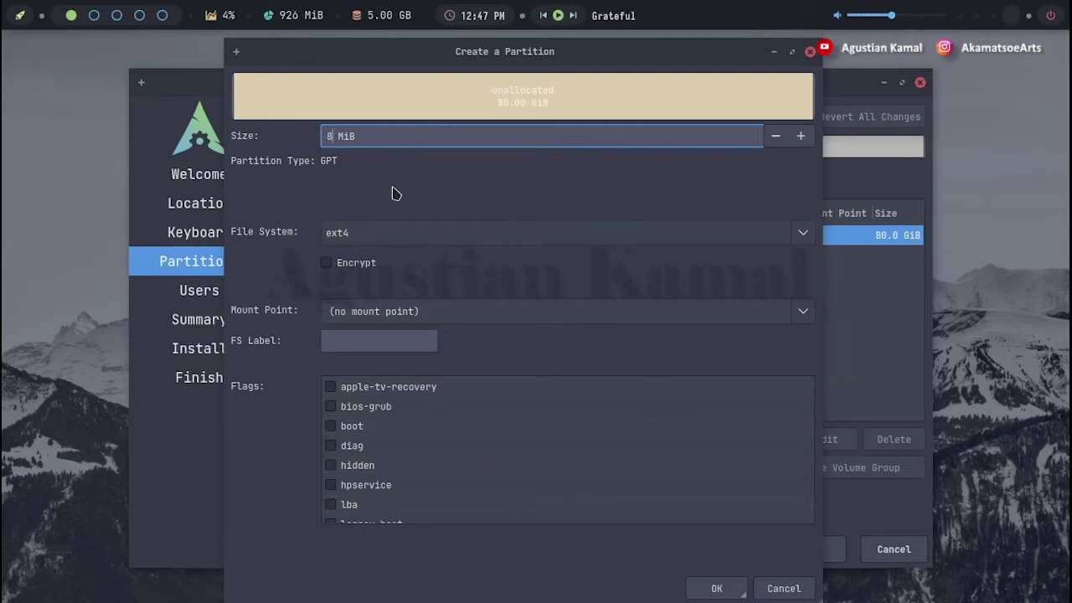
{"action": "left_click", "coordinate": [483, 235]}
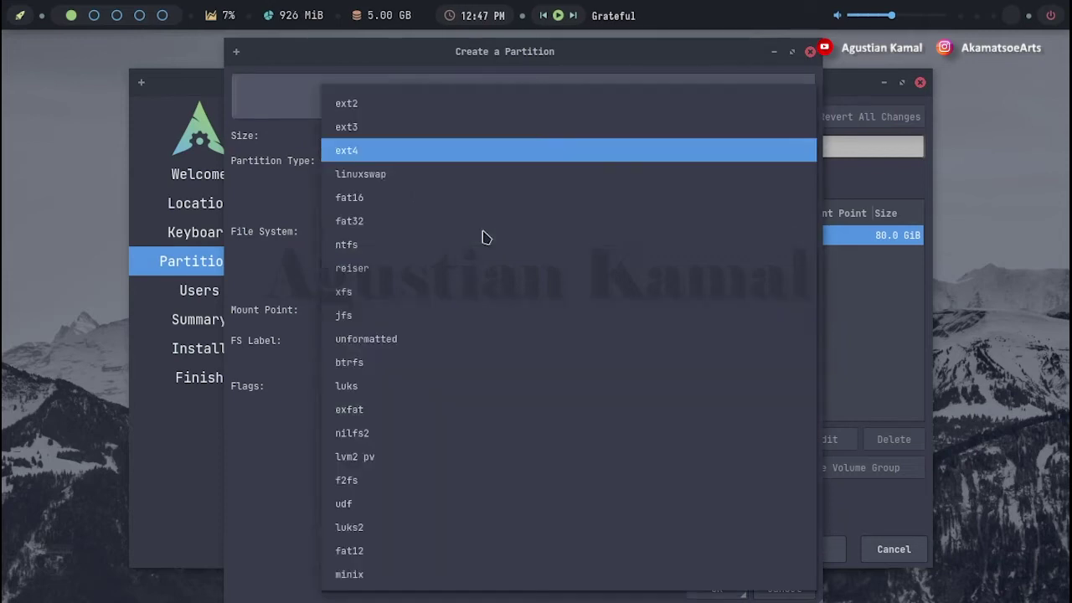
{"action": "left_click", "coordinate": [412, 340]}
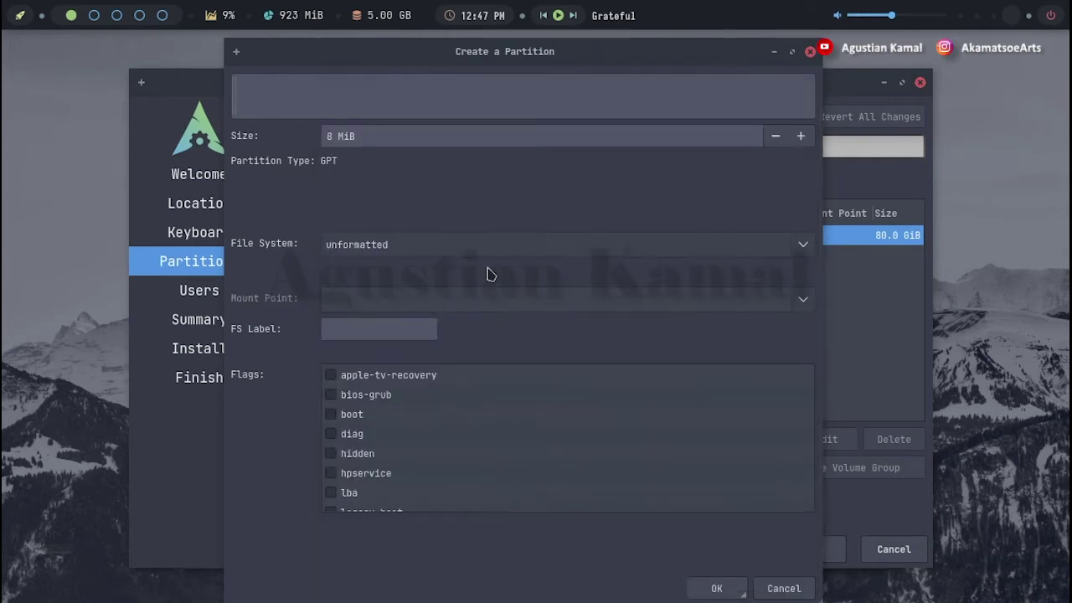
{"action": "left_click", "coordinate": [331, 396]}
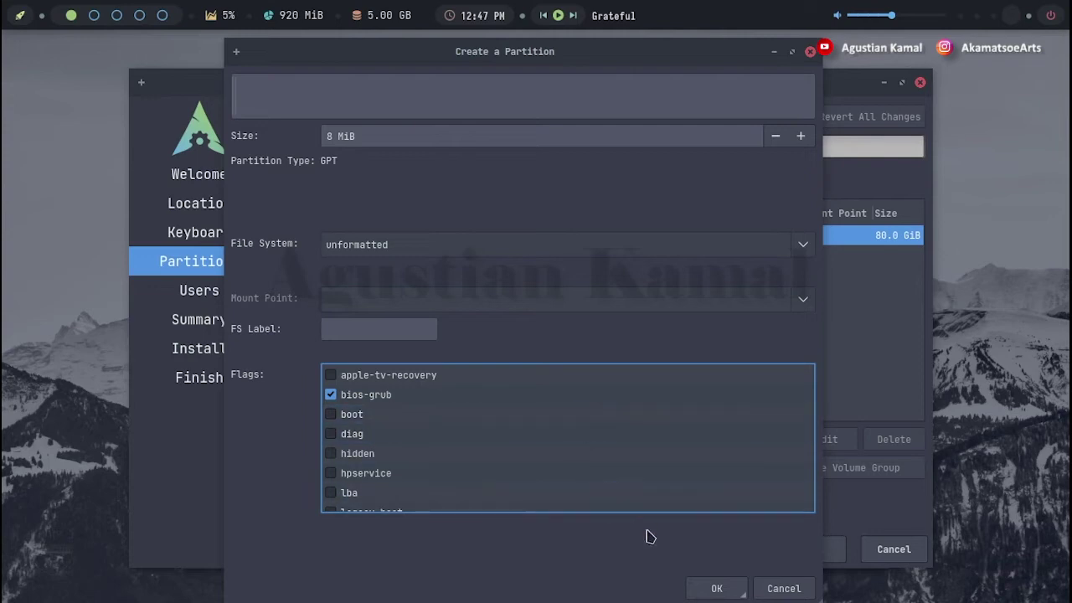
{"action": "left_click", "coordinate": [717, 589]}
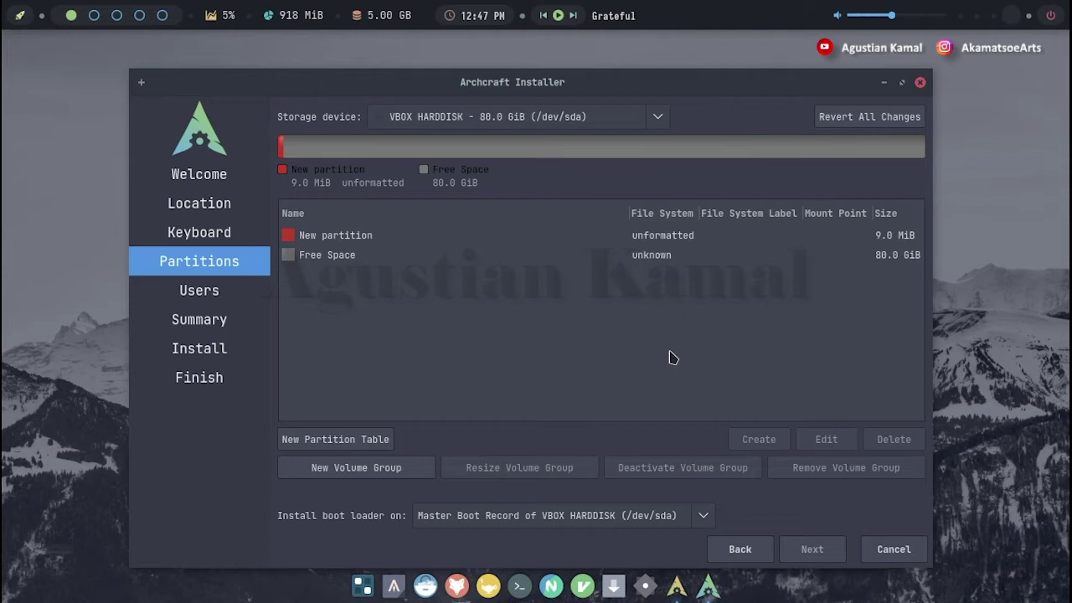
Create a 4096 MiB linuxswap partition with the swap flag in the free space
{"action": "left_click", "coordinate": [577, 240]}
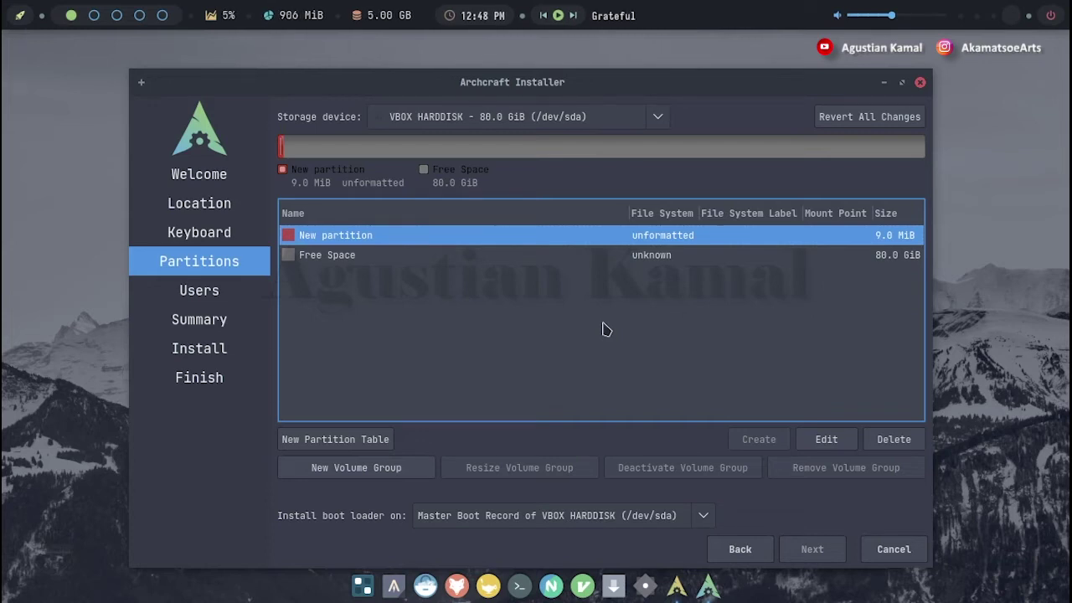
{"action": "left_click", "coordinate": [419, 257]}
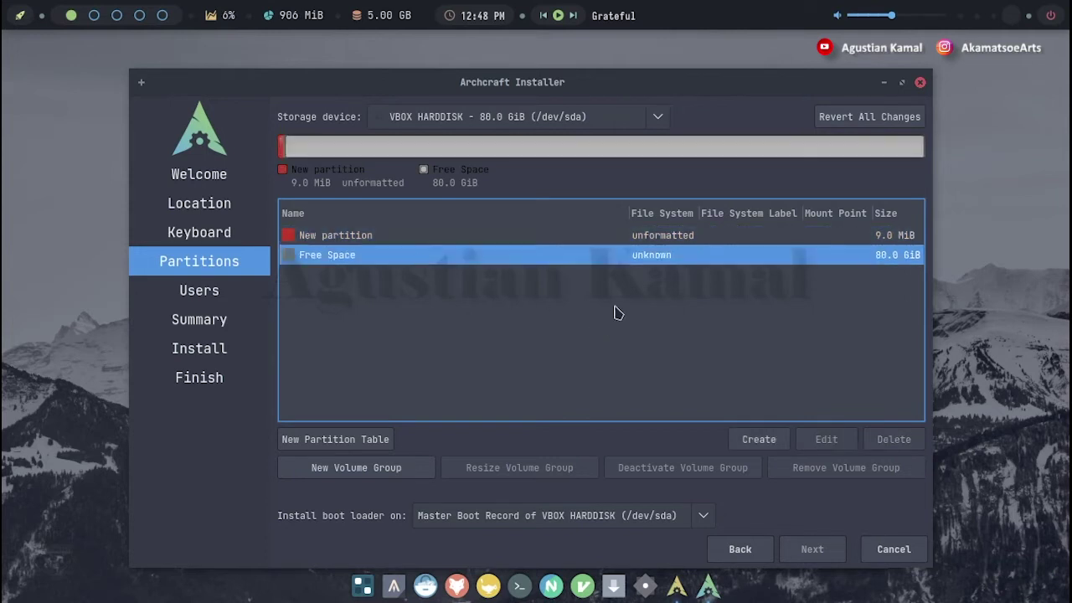
{"action": "left_click", "coordinate": [758, 440]}
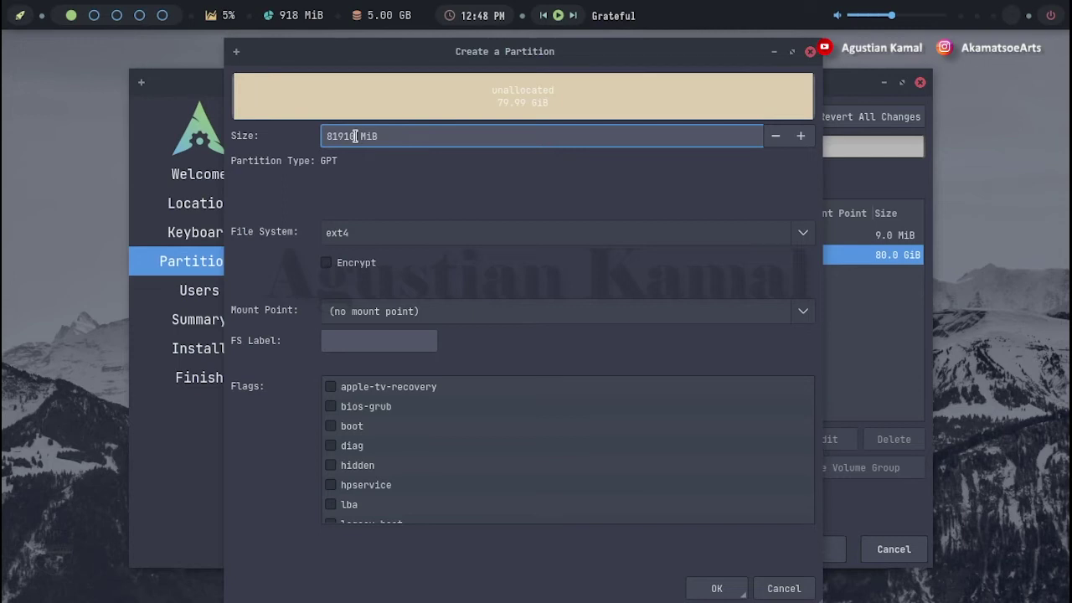
{"action": "left_click_drag", "start_coordinate": [355, 136], "coordinate": [300, 140]}
{"action": "type", "text": "4096"}
{"action": "left_click", "coordinate": [436, 240]}
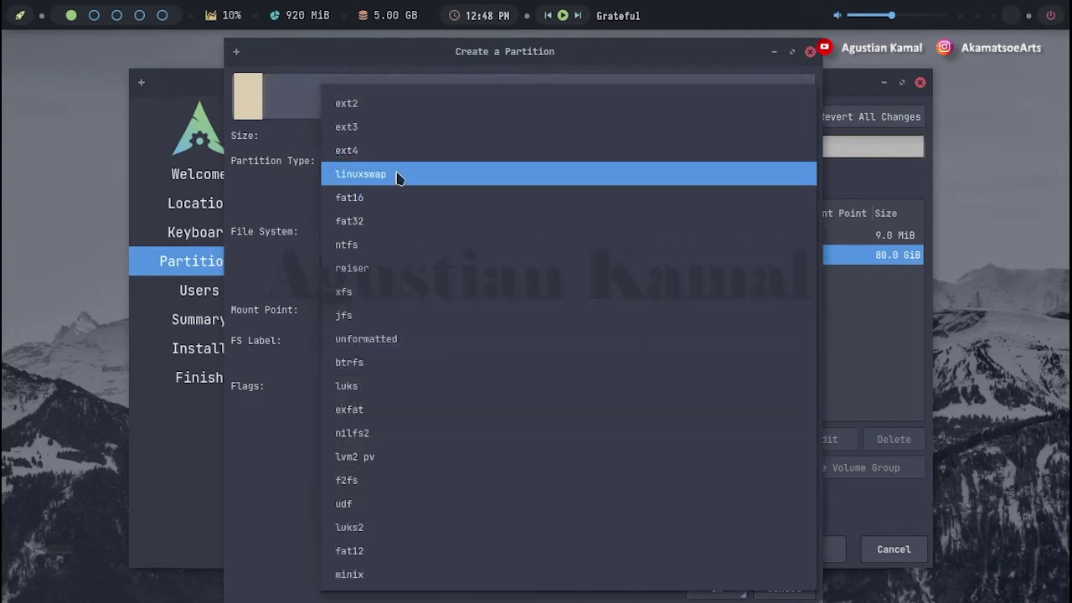
{"action": "left_click", "coordinate": [399, 177]}
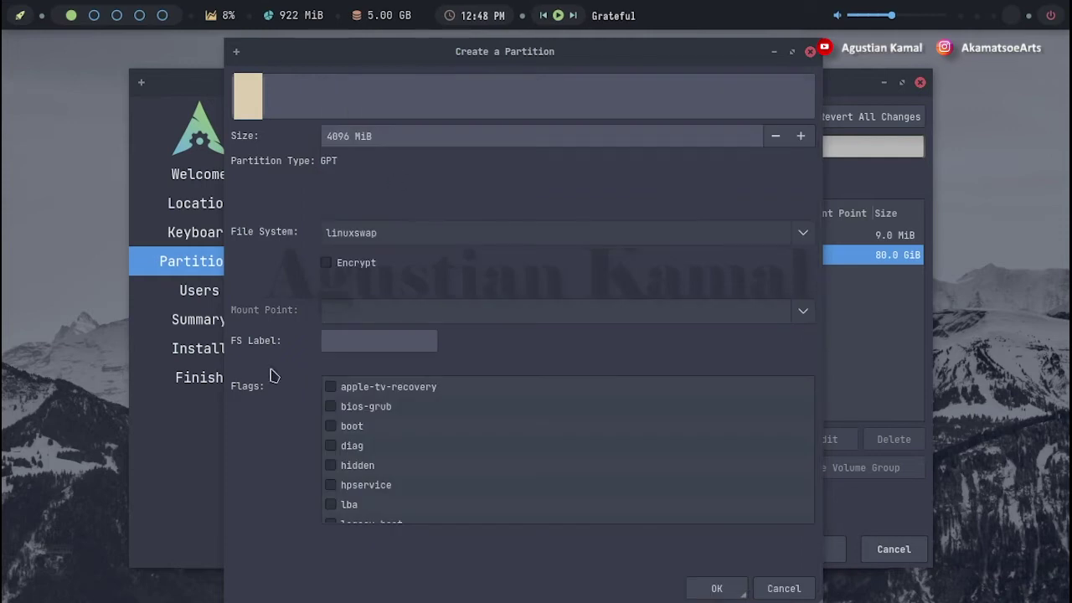
{"action": "scroll", "coordinate": [385, 445], "scroll_direction": "down", "scroll_amount": 3}
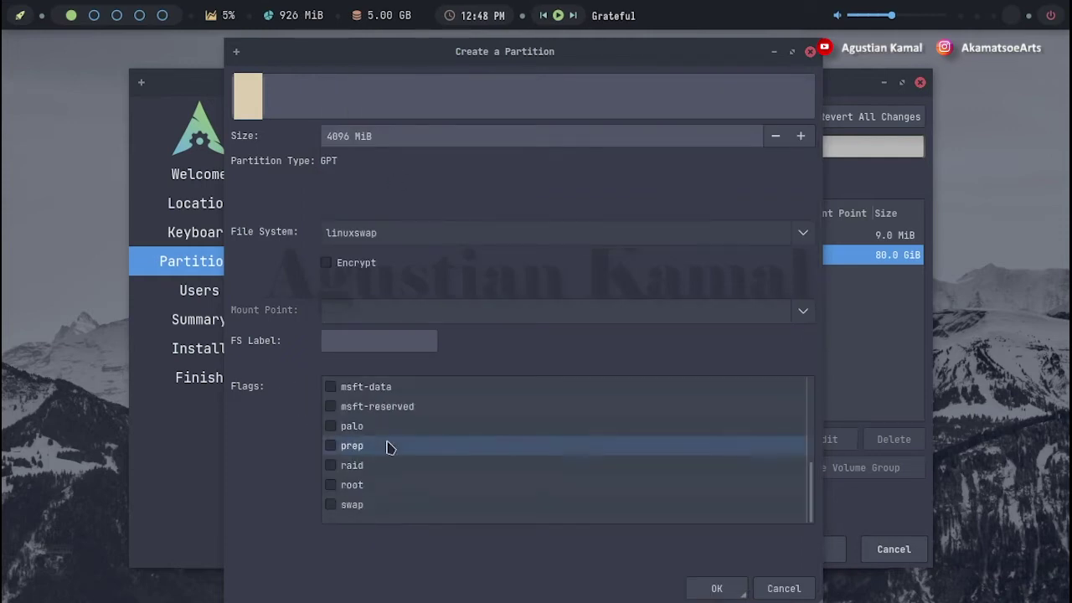
{"action": "left_click", "coordinate": [336, 507]}
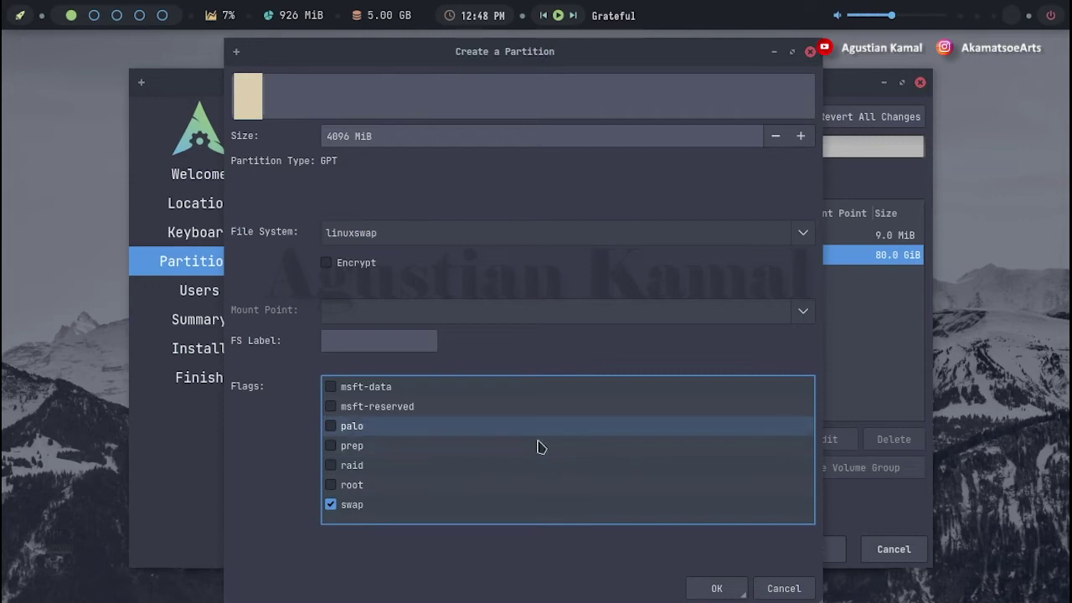
{"action": "left_click", "coordinate": [717, 589]}
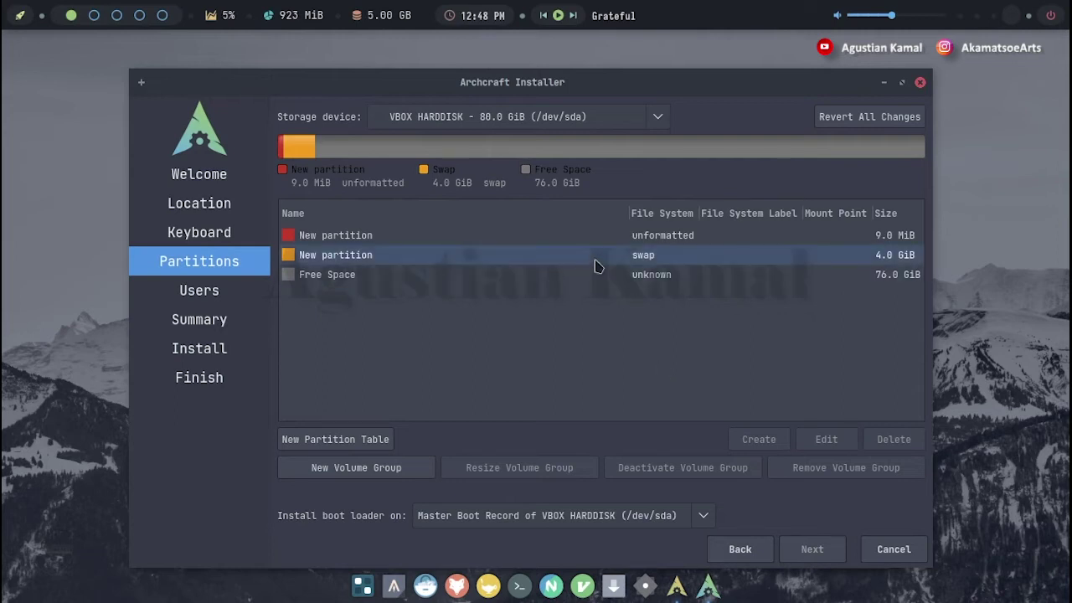
Create an ext4 partition from all the remaining free space with mount point / and the root flag
{"action": "left_click", "coordinate": [596, 264]}
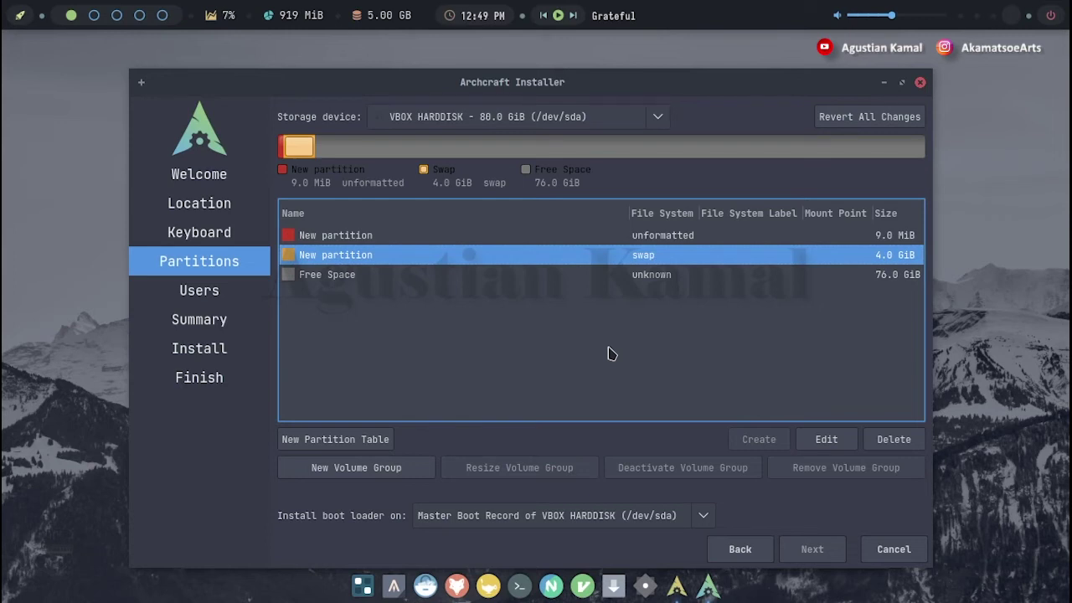
{"action": "left_click", "coordinate": [402, 281]}
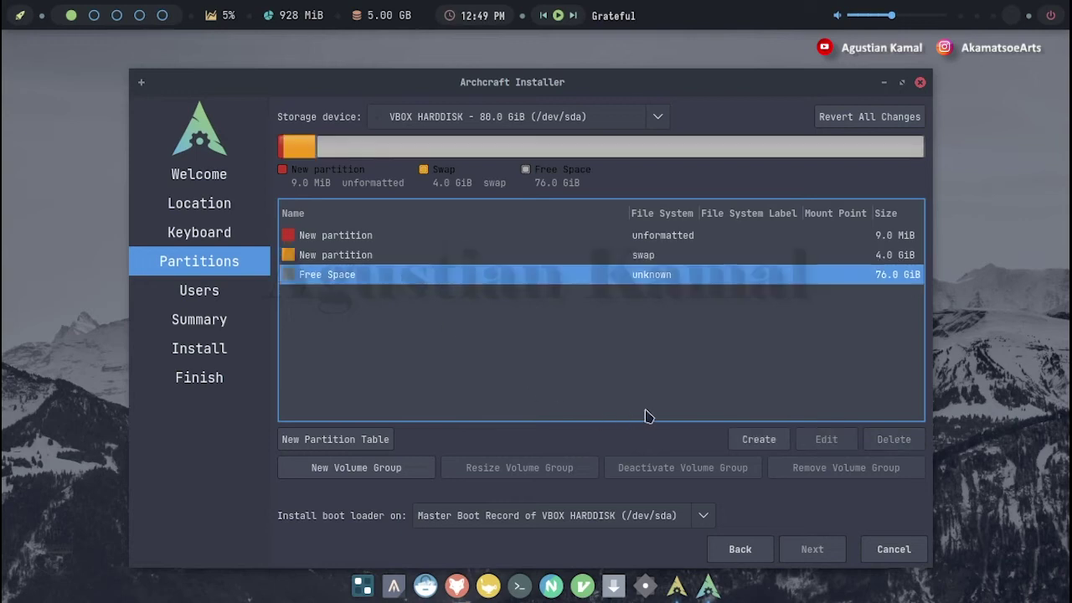
{"action": "left_click", "coordinate": [759, 440]}
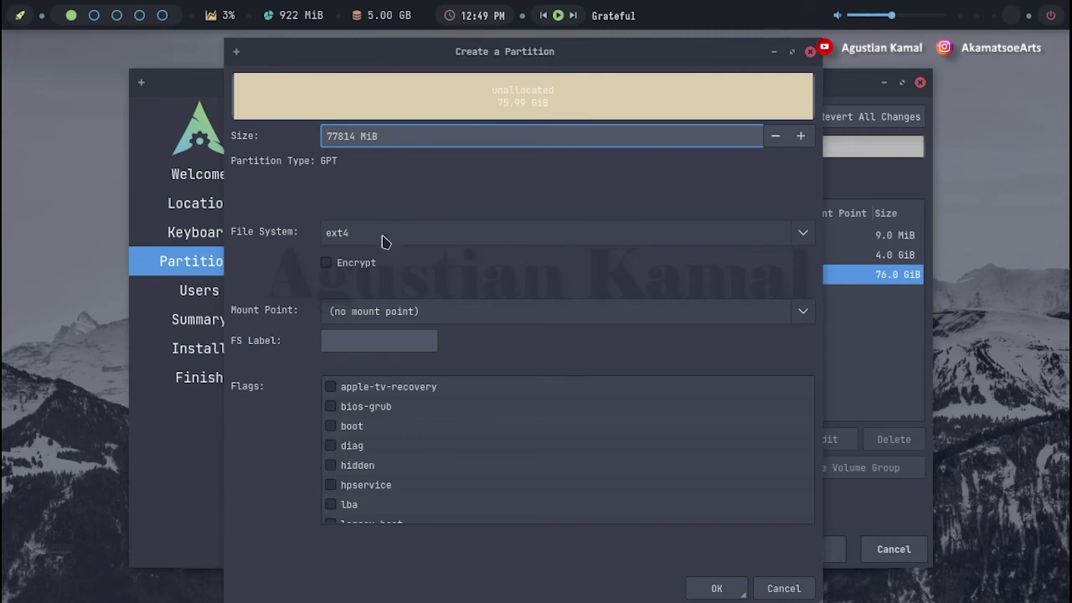
{"action": "left_click", "coordinate": [797, 313]}
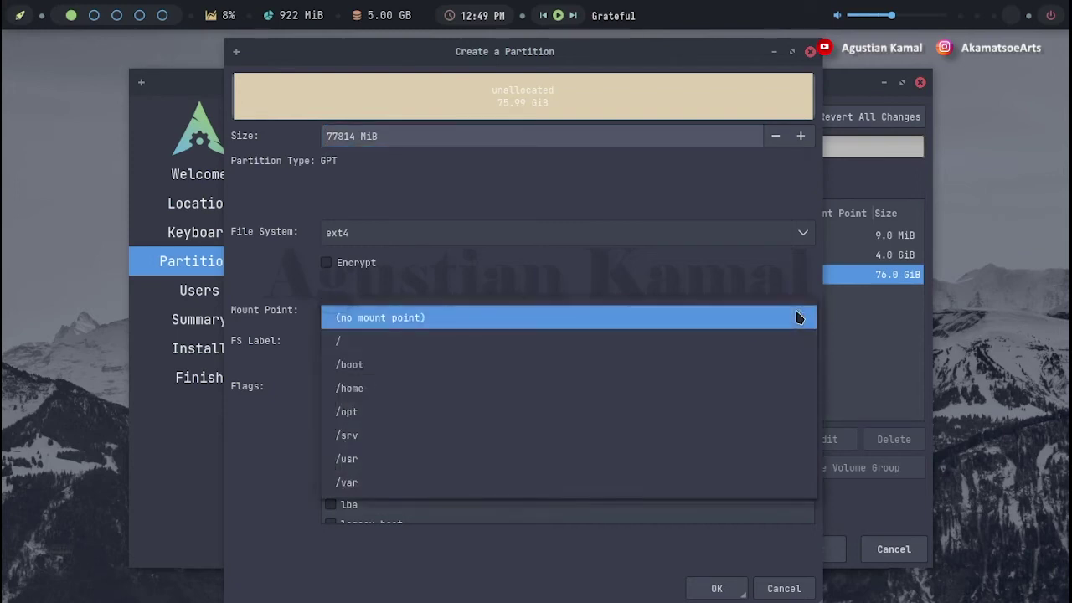
{"action": "left_click", "coordinate": [662, 352]}
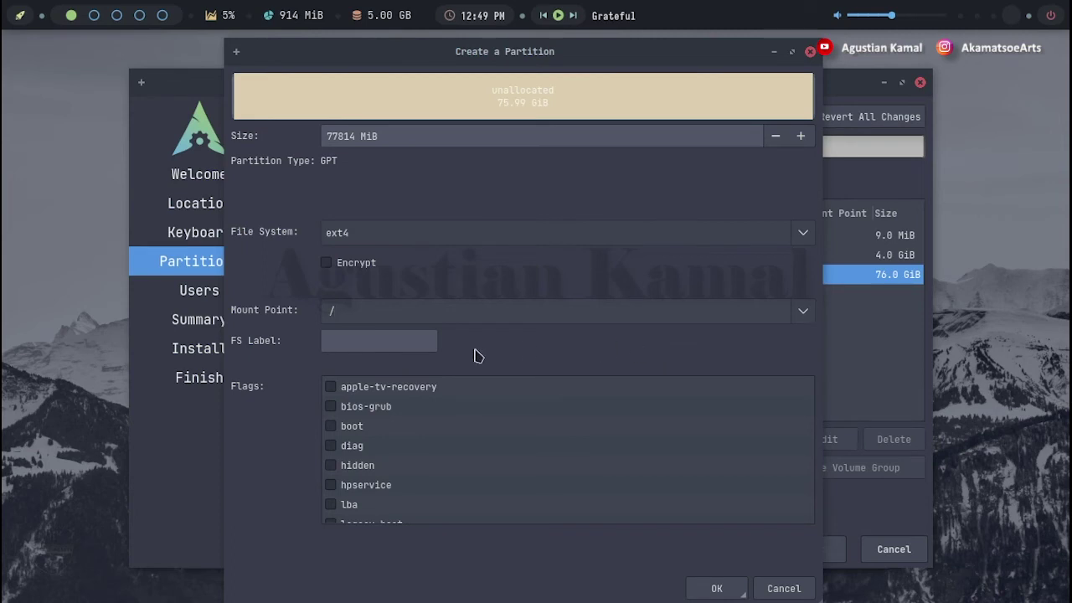
{"action": "scroll", "coordinate": [411, 427], "scroll_direction": "down", "scroll_amount": 3}
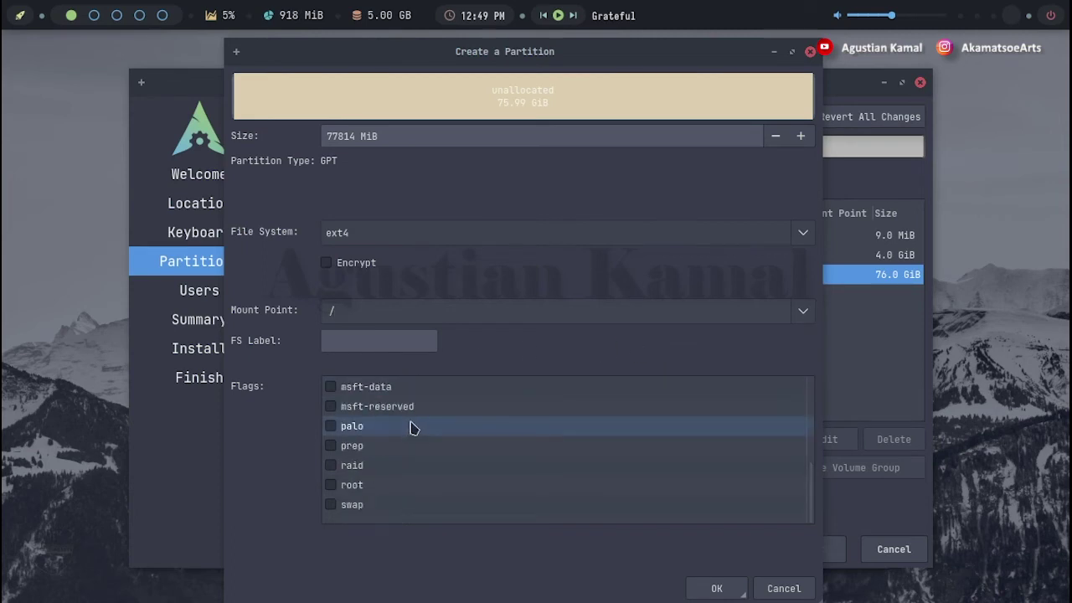
{"action": "left_click", "coordinate": [334, 486]}
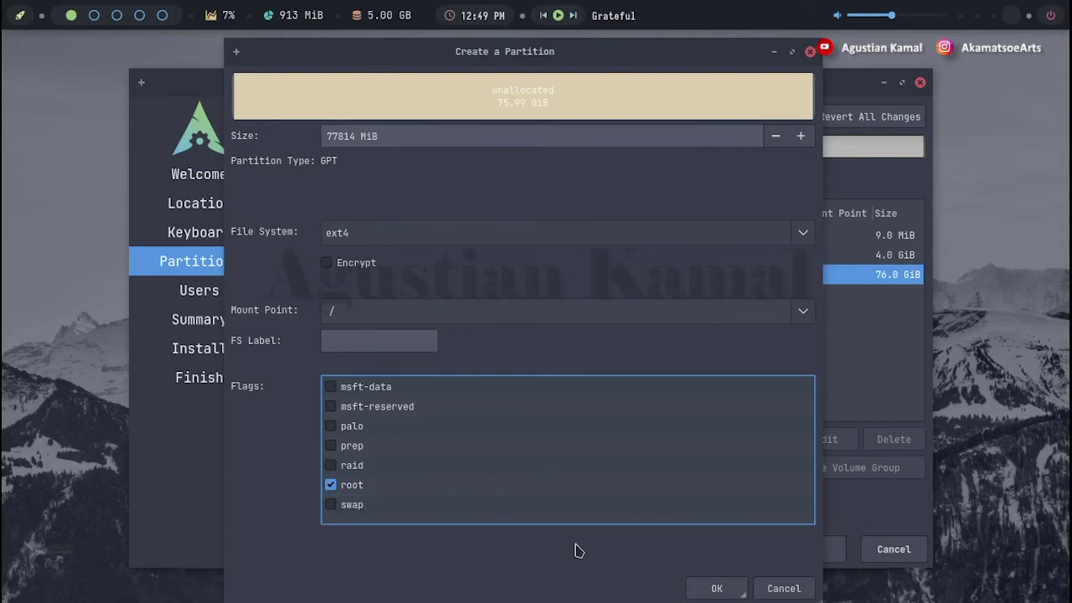
{"action": "left_click", "coordinate": [717, 588]}
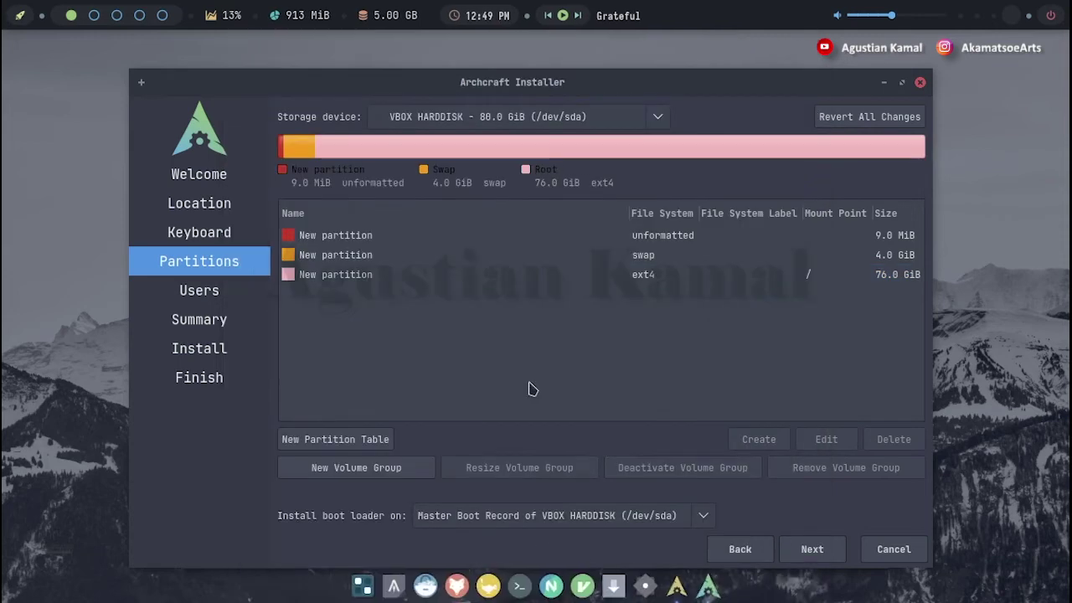
Choose the Master Boot Record of VBOX HARDDISK (/dev/sda) as the boot loader location
{"action": "left_click", "coordinate": [563, 282]}
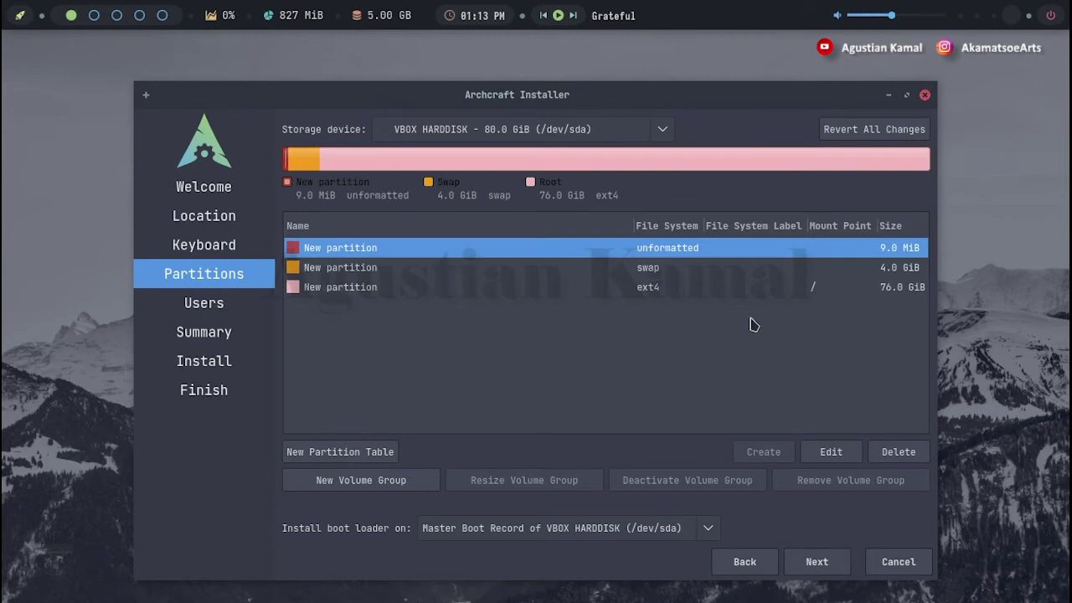
{"action": "left_click", "coordinate": [680, 529]}
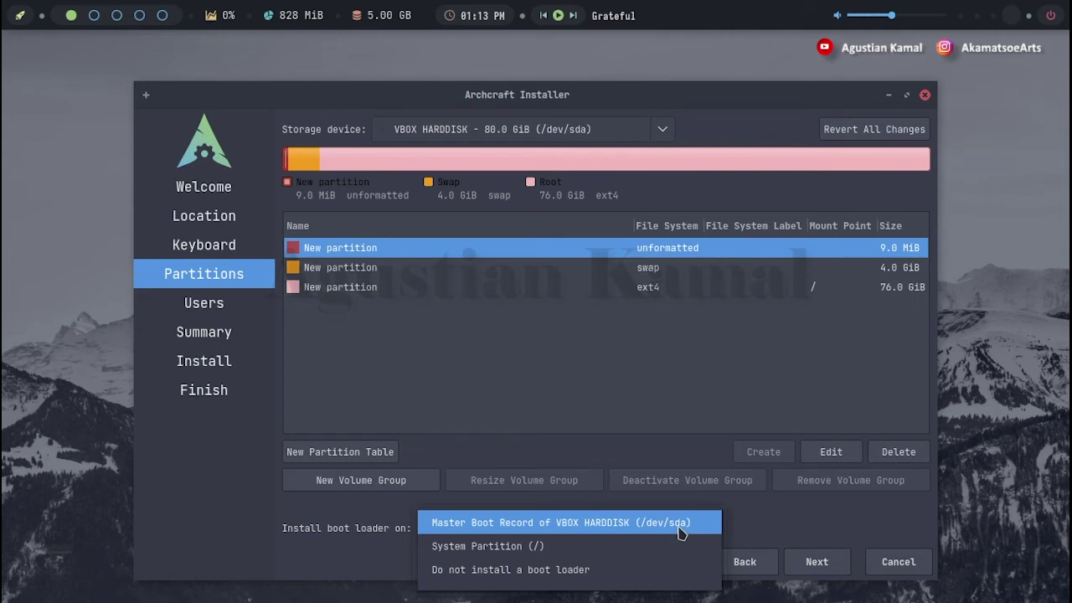
{"action": "left_click", "coordinate": [680, 528]}
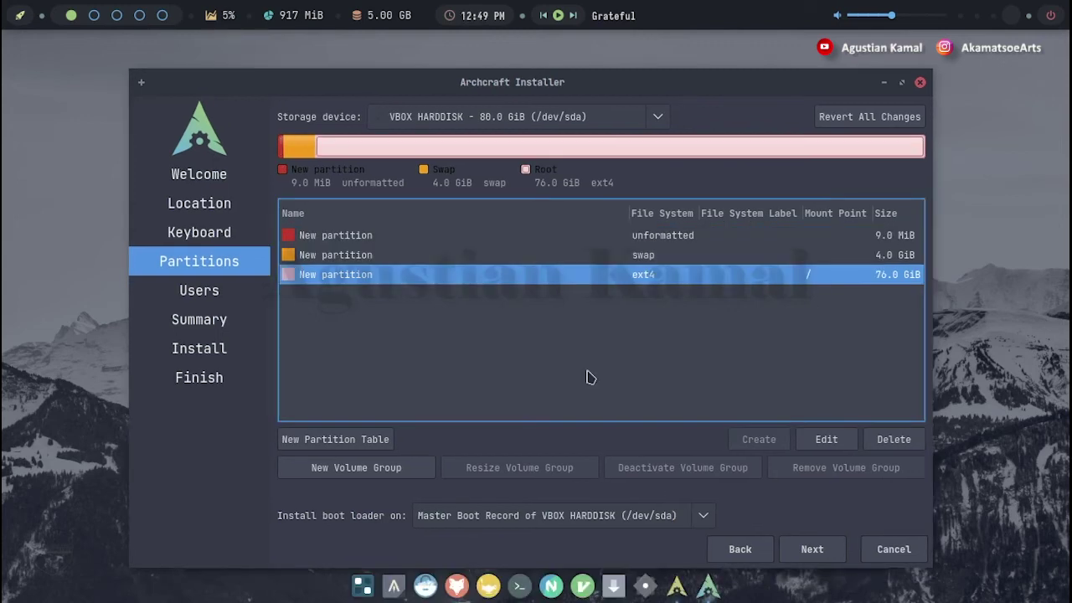
Review the unformatted, swap and ext4 root partitions one by one in the partition list
{"action": "left_click", "coordinate": [634, 262]}
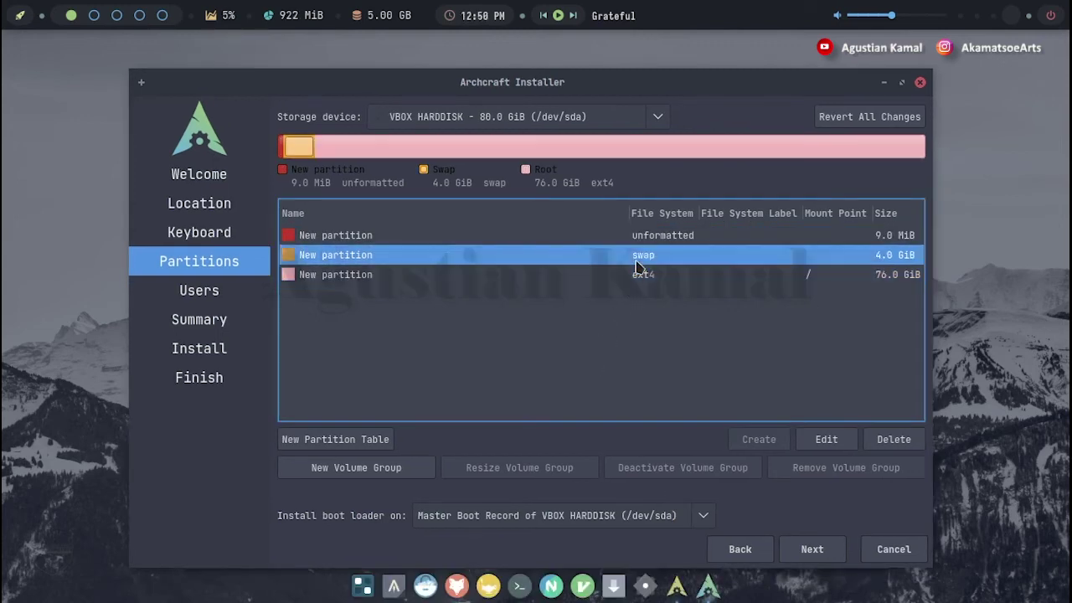
{"action": "left_click", "coordinate": [639, 243]}
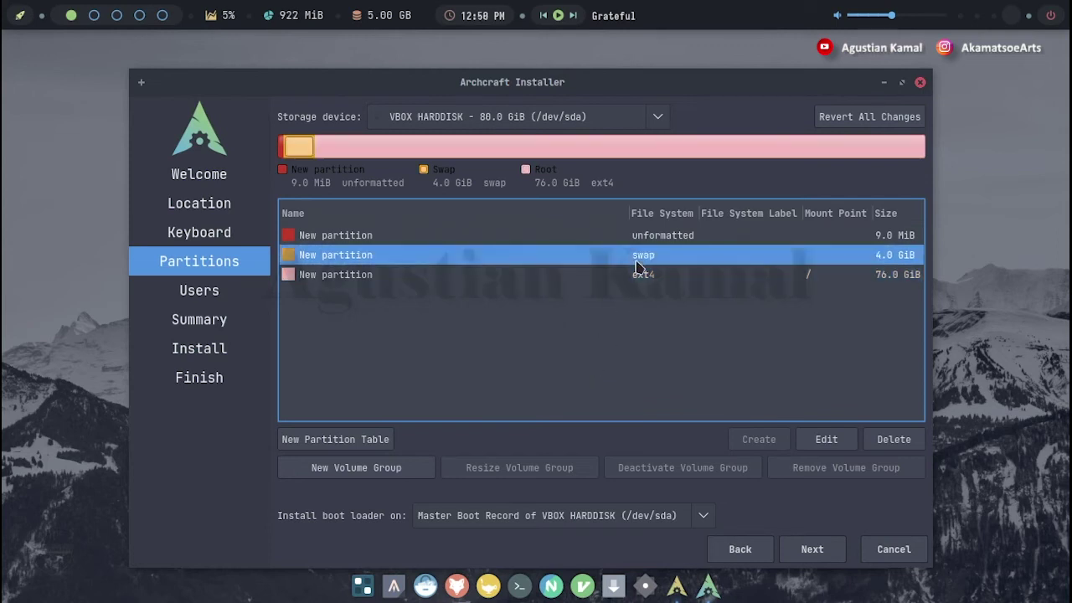
{"action": "left_click", "coordinate": [635, 258]}
{"action": "left_click", "coordinate": [638, 241]}
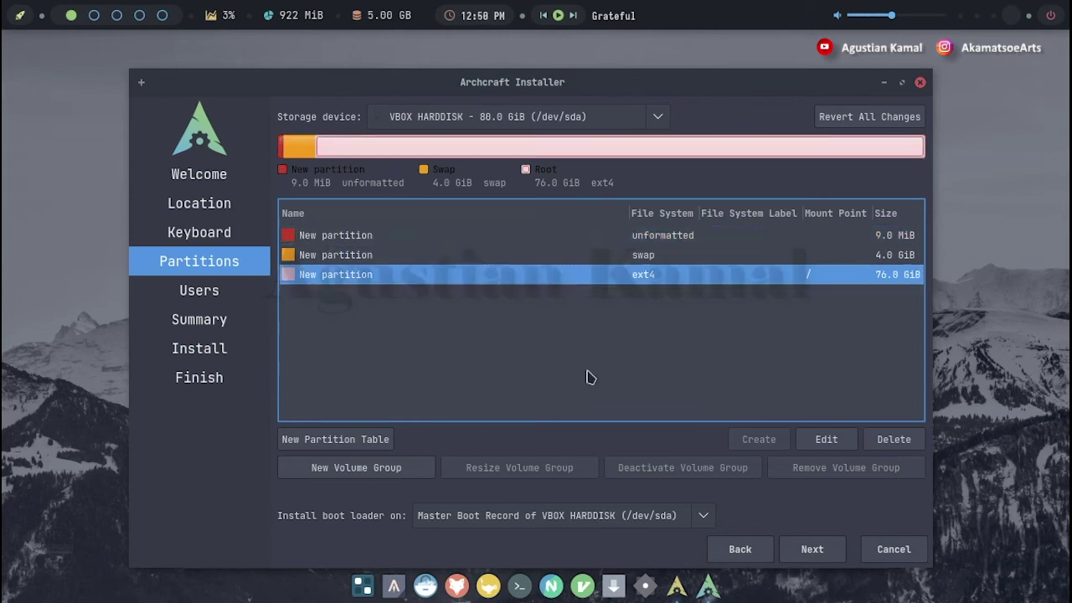
{"action": "left_click", "coordinate": [639, 255]}
{"action": "left_click", "coordinate": [641, 241]}
{"action": "left_click", "coordinate": [639, 255]}
{"action": "left_click", "coordinate": [641, 241]}
{"action": "left_click", "coordinate": [641, 255]}
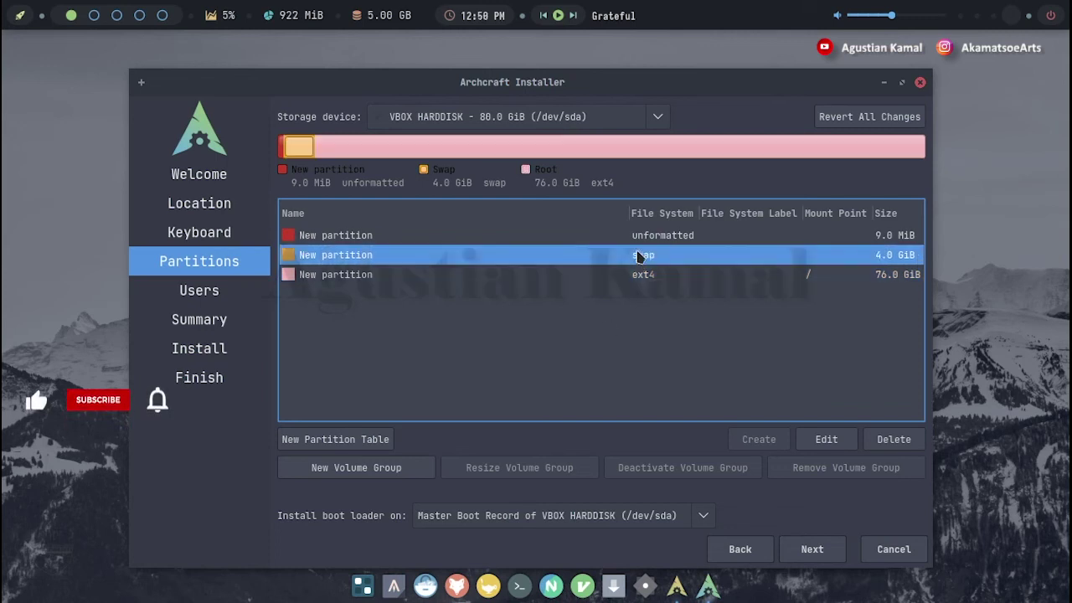
{"action": "left_click", "coordinate": [642, 236]}
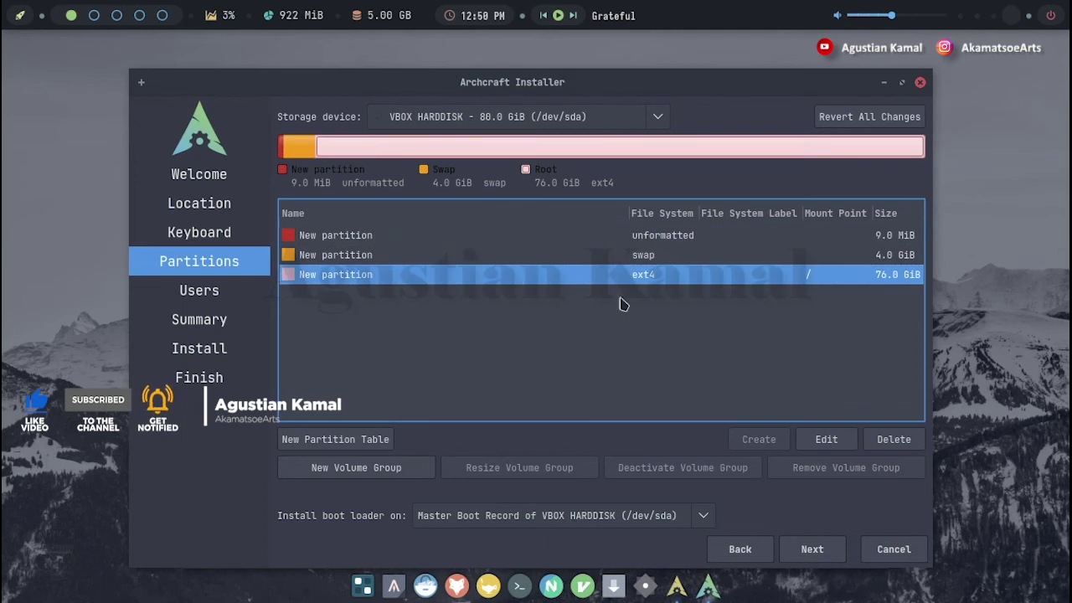
{"action": "key", "text": "Up"}
{"action": "key", "text": "Up"}
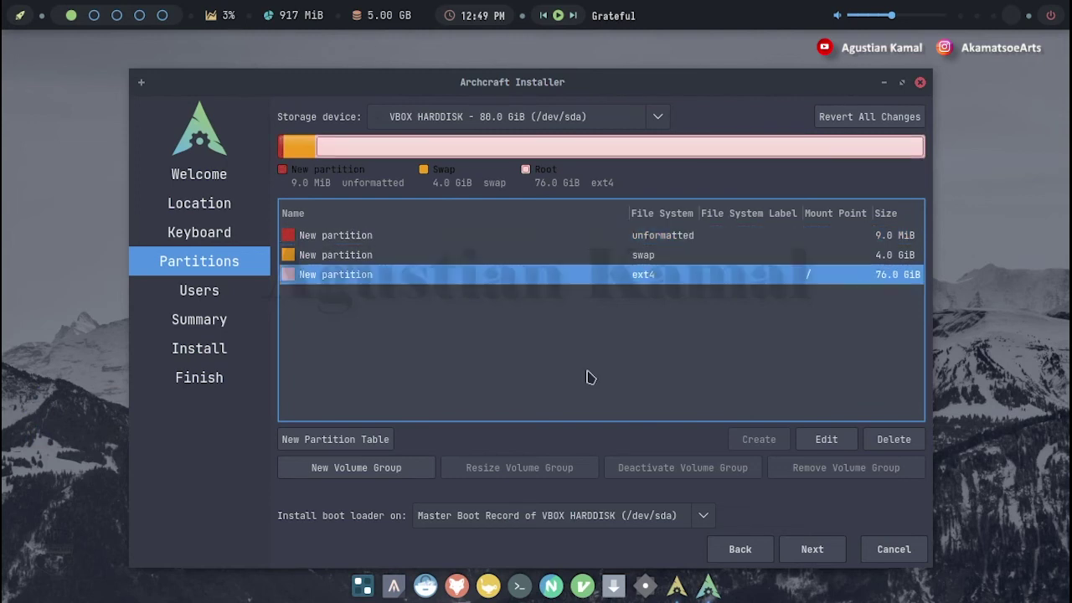
{"action": "left_click", "coordinate": [634, 258]}
{"action": "left_click", "coordinate": [640, 242]}
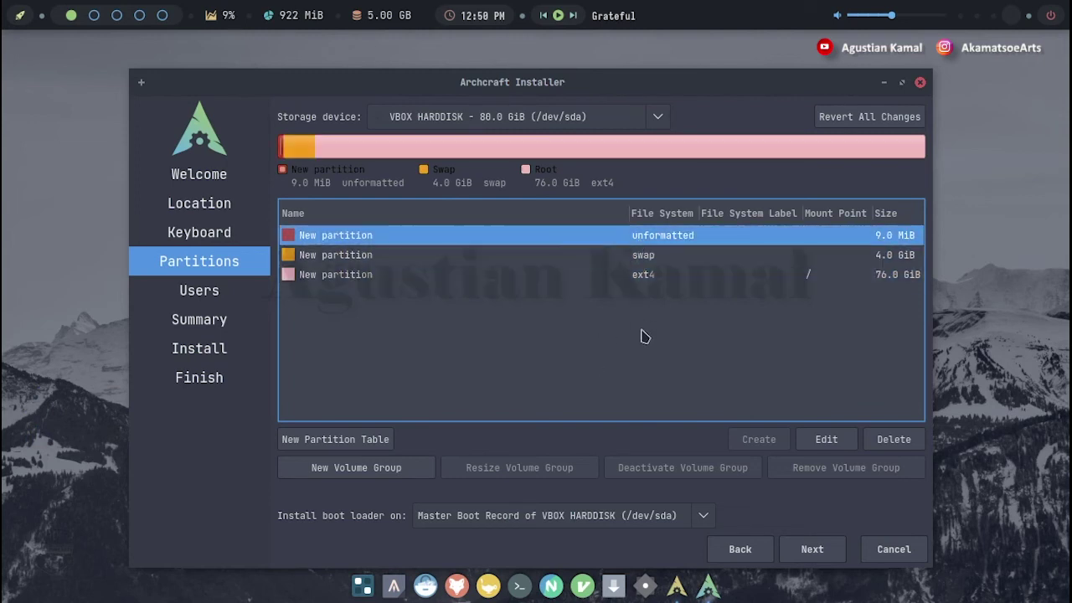